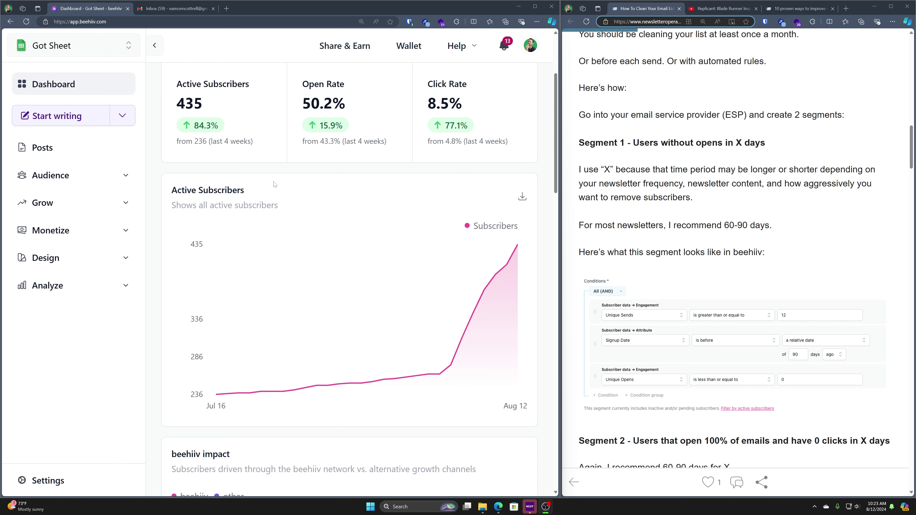
# - Scroll the Newsletter Operator article down to the 'Segment 1 - Users without opens in X days' example conditions
pyautogui.scroll(20, 581, 93)
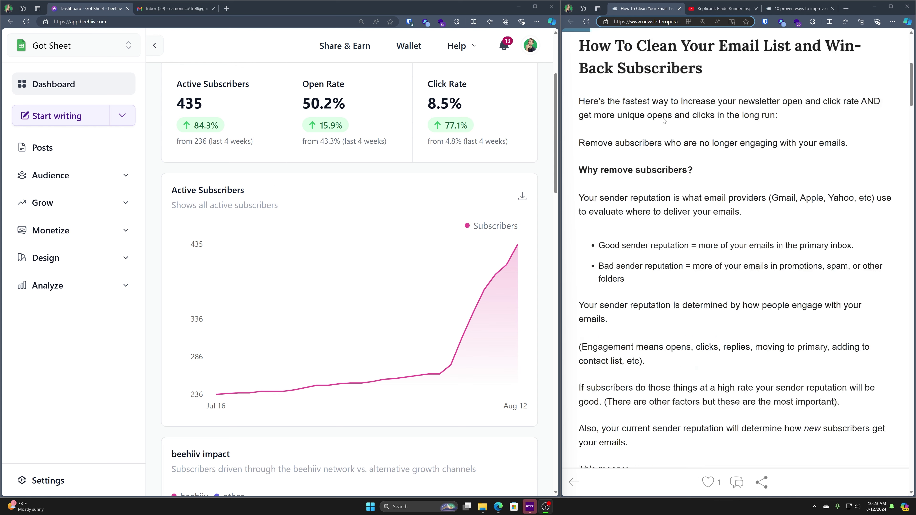
pyautogui.moveTo(609, 193); pyautogui.dragTo(648, 194)
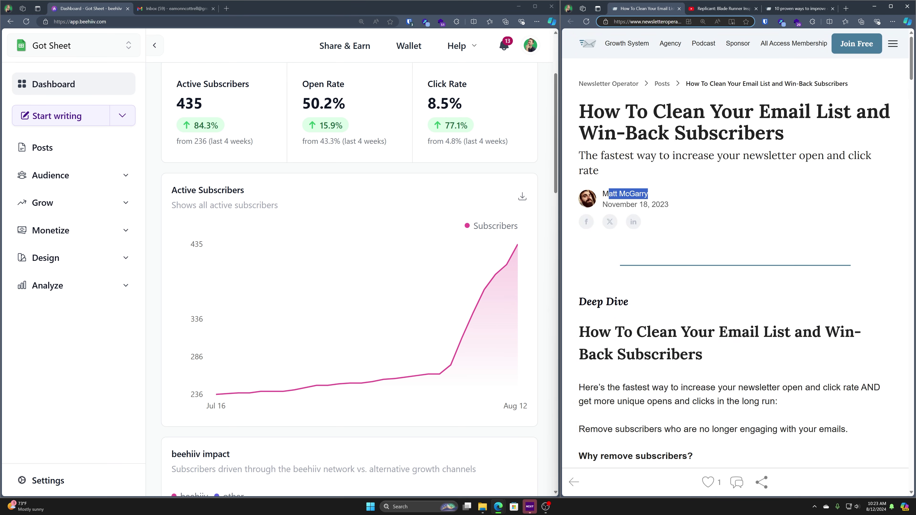
pyautogui.scroll(-8, 700, 241)
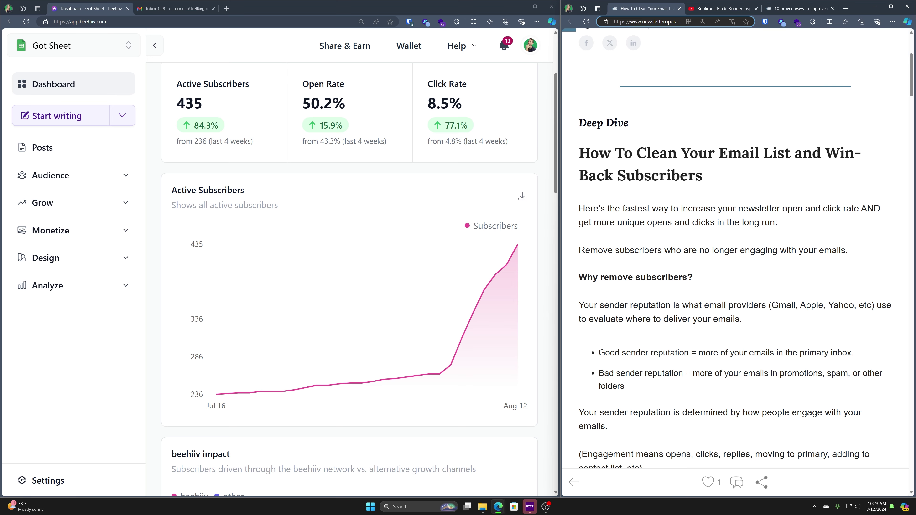
pyautogui.scroll(-5, 707, 240)
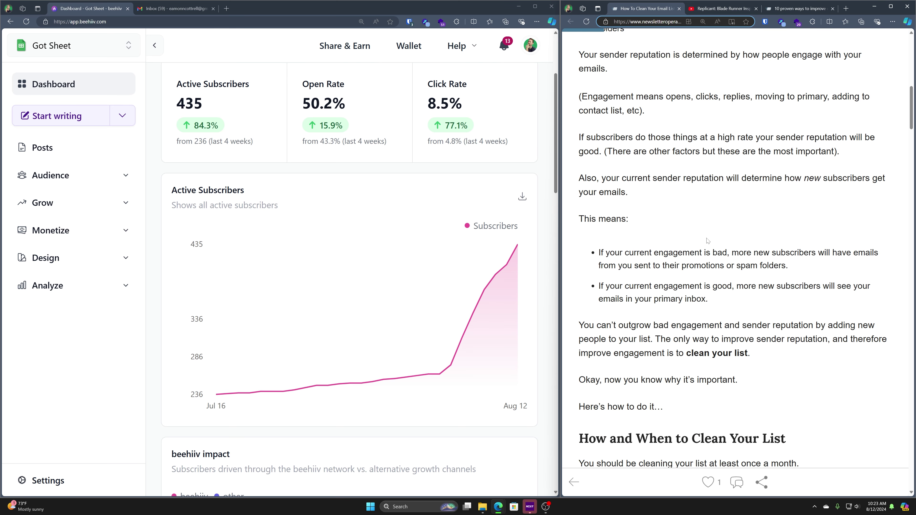
pyautogui.scroll(-8, 707, 240)
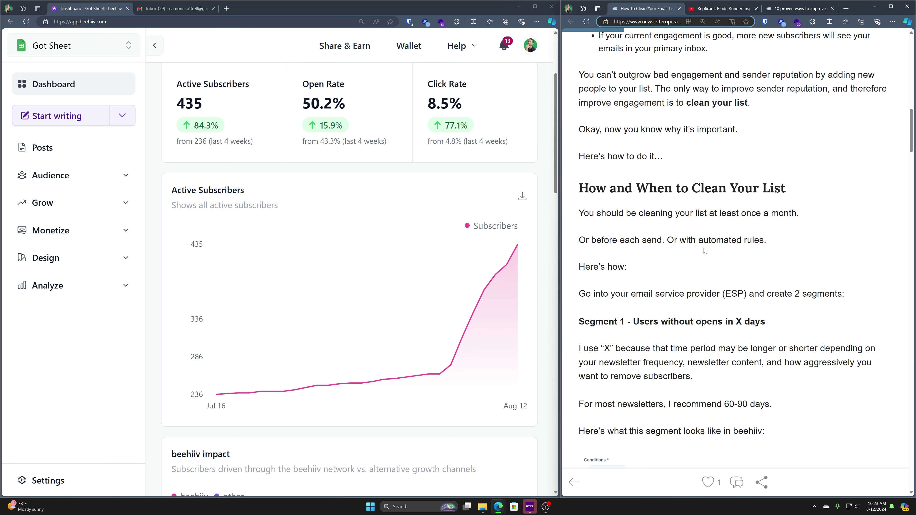
pyautogui.scroll(-2, 705, 251)
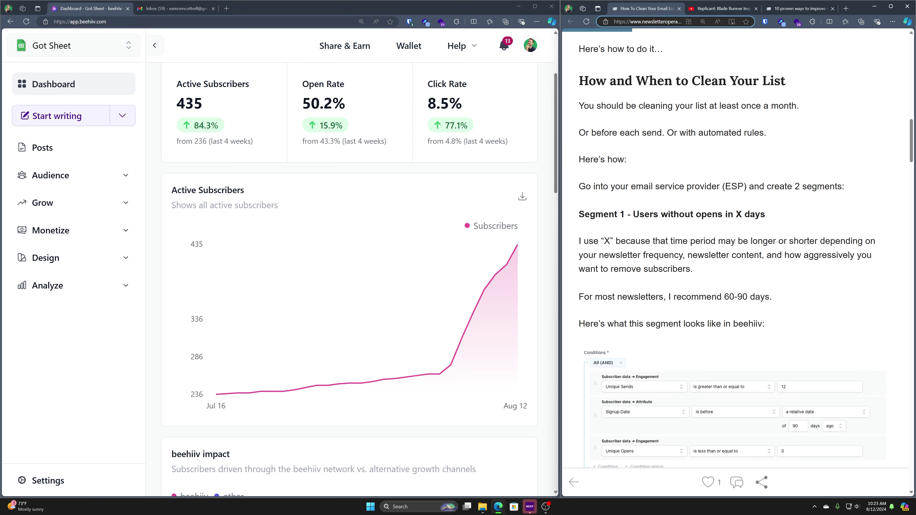
pyautogui.scroll(-2, 709, 99)
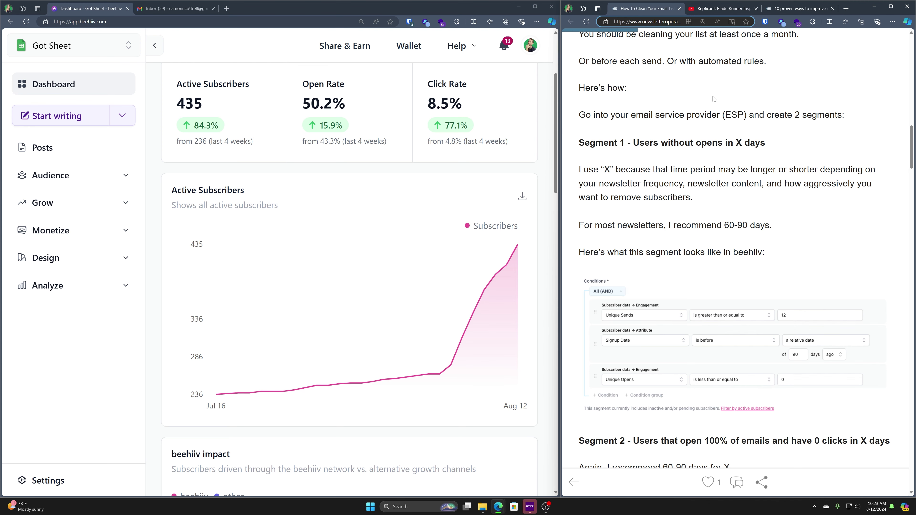
# - Highlight the Segment 1 heading, then move on to the beehiiv dashboard showing 81 active subscribers
pyautogui.moveTo(578, 142); pyautogui.dragTo(650, 149)
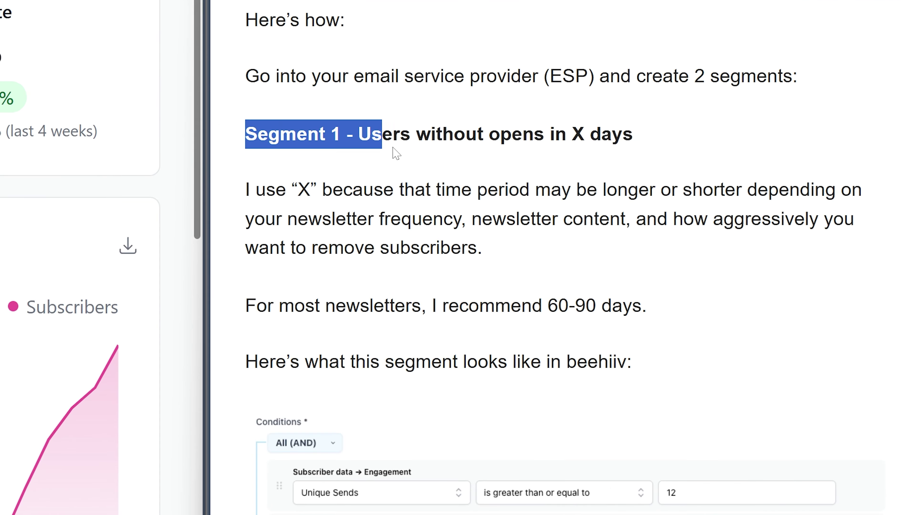
pyautogui.moveTo(396, 155); pyautogui.dragTo(651, 144)
pyautogui.click(642, 205)
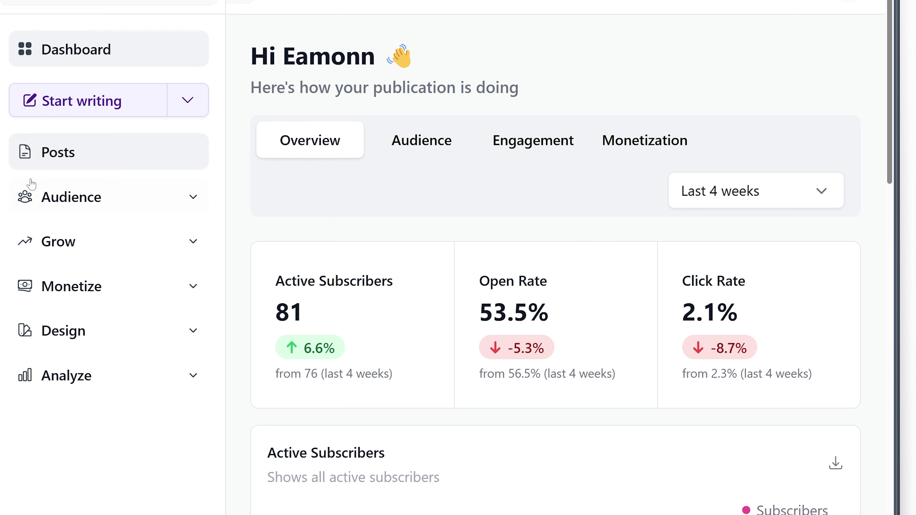
# - Go to Audience > Segments and start creating a new segment
pyautogui.click(96, 197)
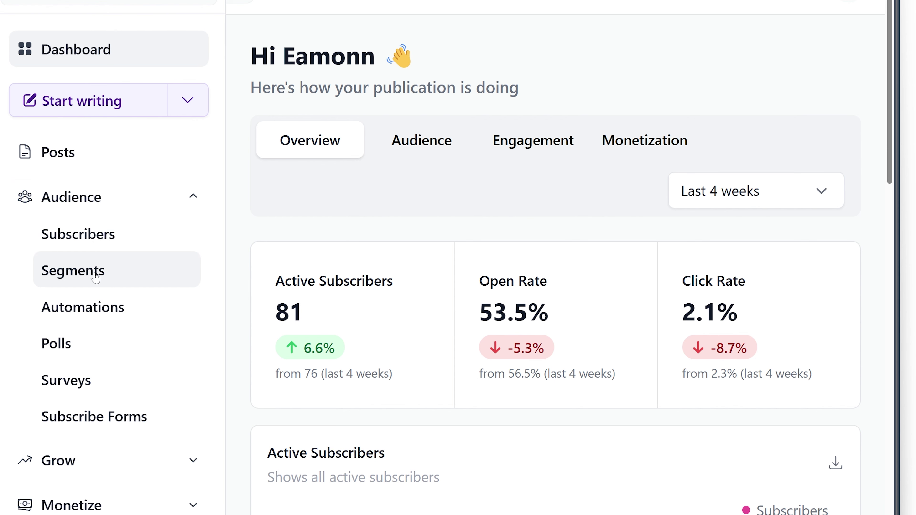
pyautogui.click(76, 269)
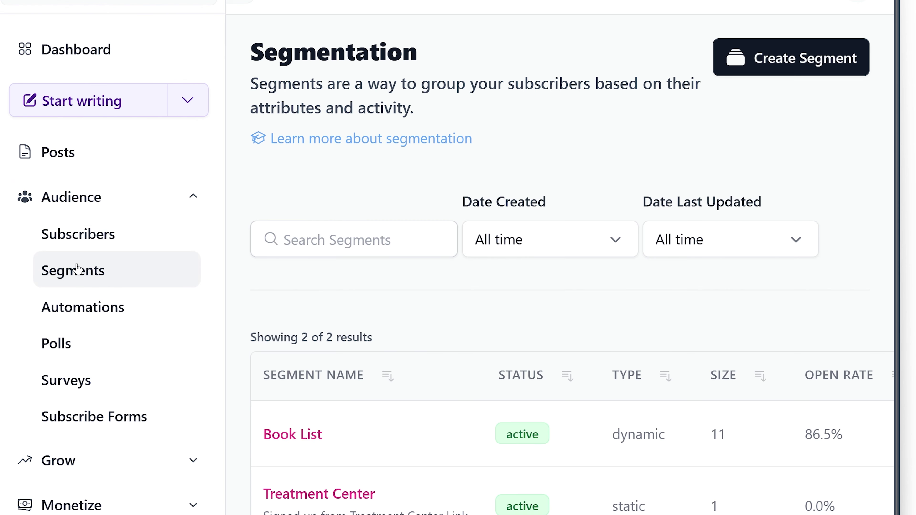
pyautogui.click(763, 70)
# - Name the segment 'Unengaged' and make it a Dynamic segment updated daily
pyautogui.write('E')
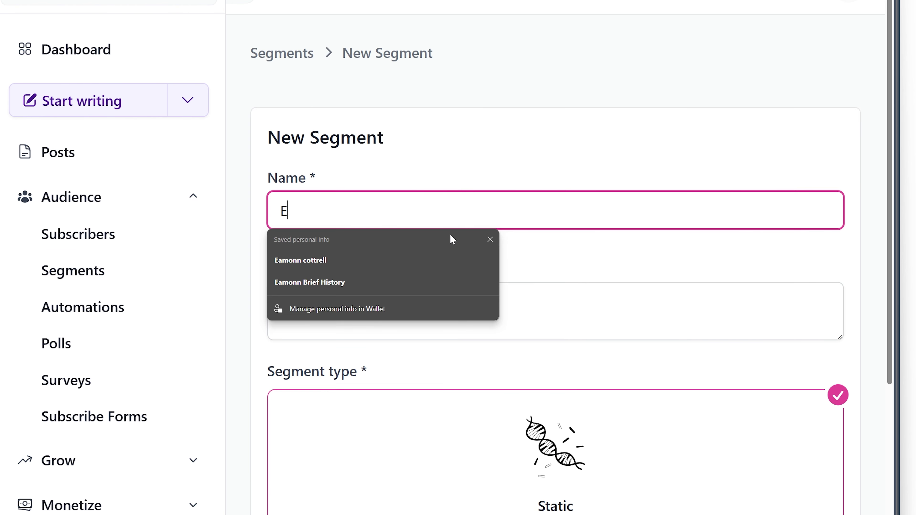
pyautogui.press('BackSpace')
pyautogui.write('U')
pyautogui.press('Down')
pyautogui.press('Return')
pyautogui.scroll(-10, 469, 289)
pyautogui.click(513, 316)
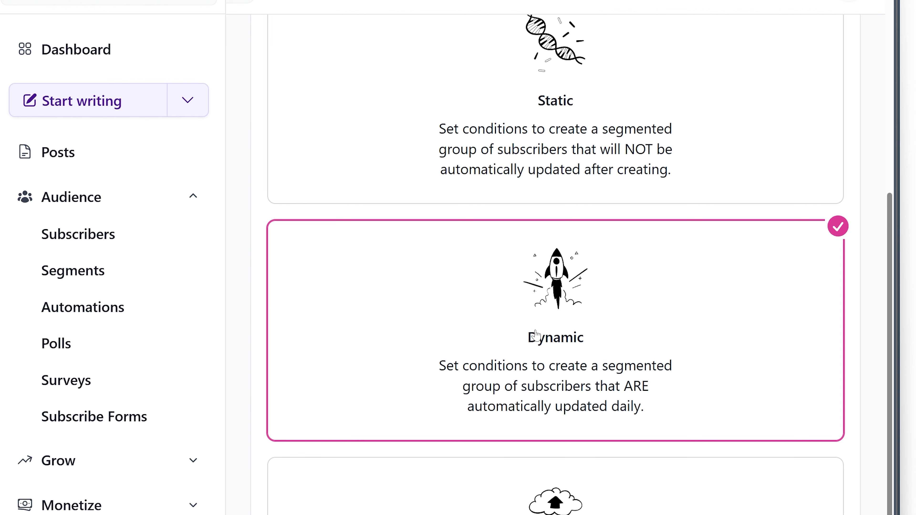
pyautogui.scroll(-5, 537, 334)
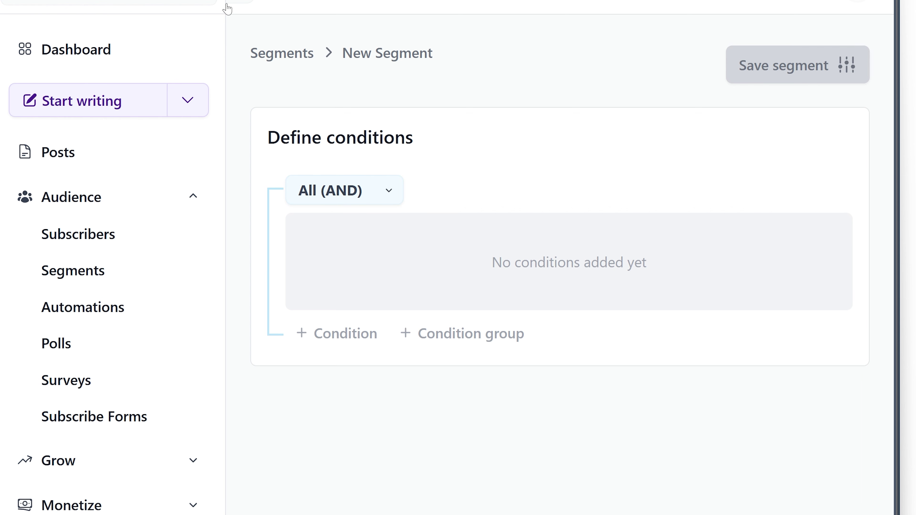
# - Add an engagement condition: Unique Sends is greater than 20
pyautogui.click(241, 3)
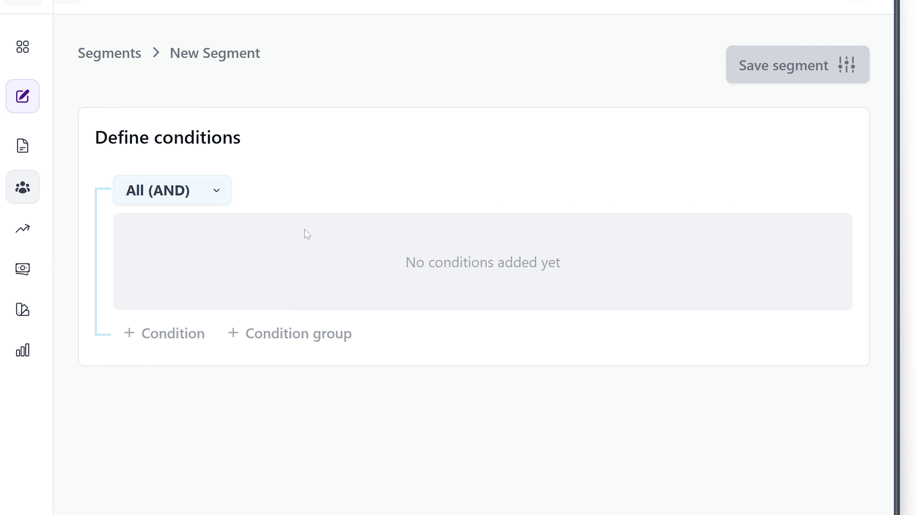
pyautogui.click(168, 331)
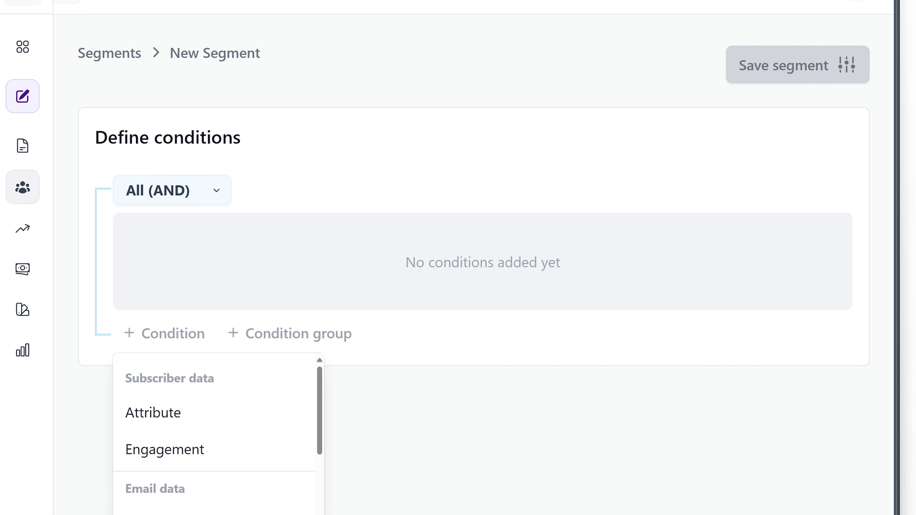
pyautogui.click(188, 448)
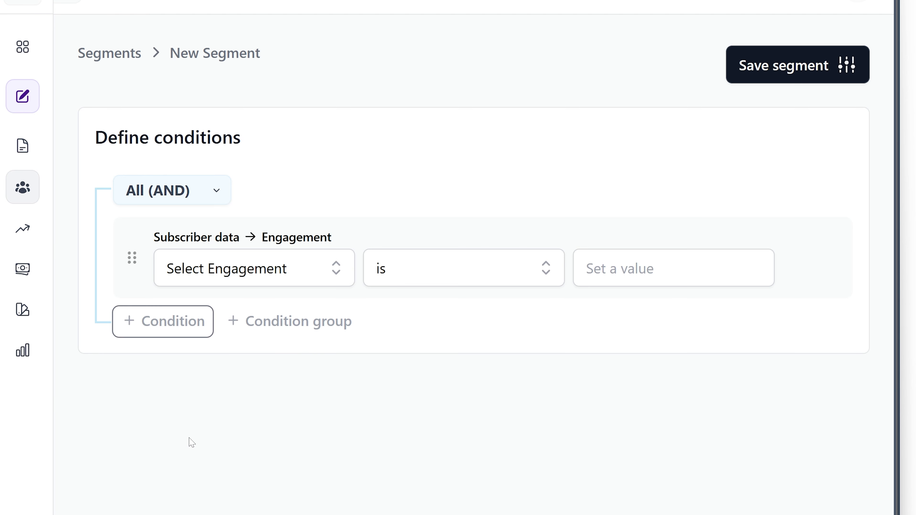
pyautogui.click(232, 270)
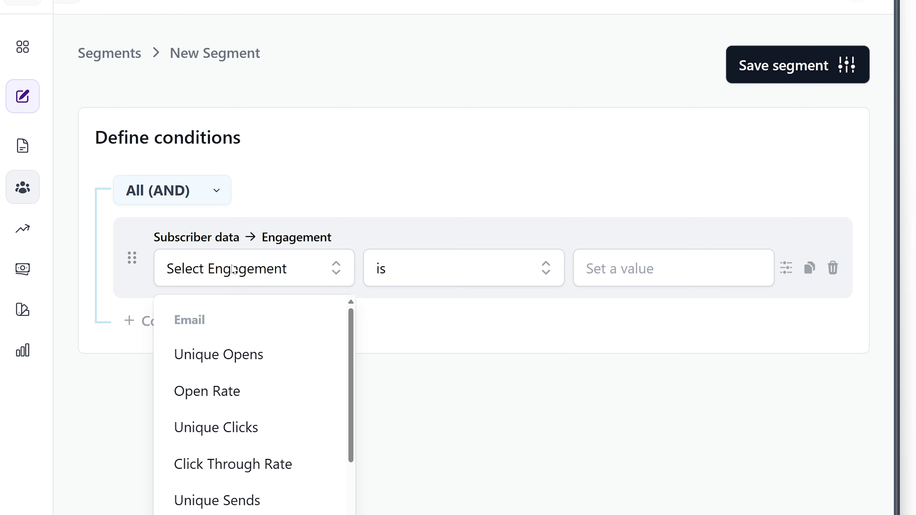
pyautogui.click(251, 499)
pyautogui.click(535, 285)
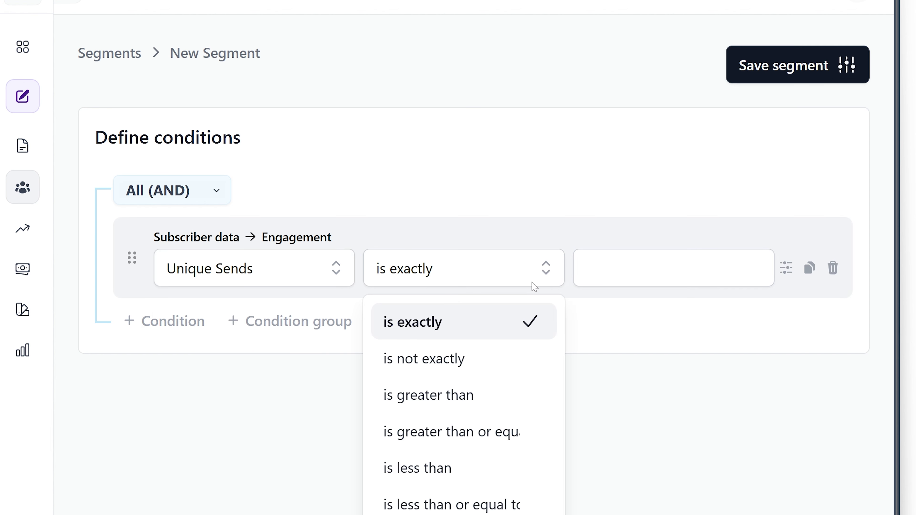
pyautogui.click(536, 409)
pyautogui.write('1')
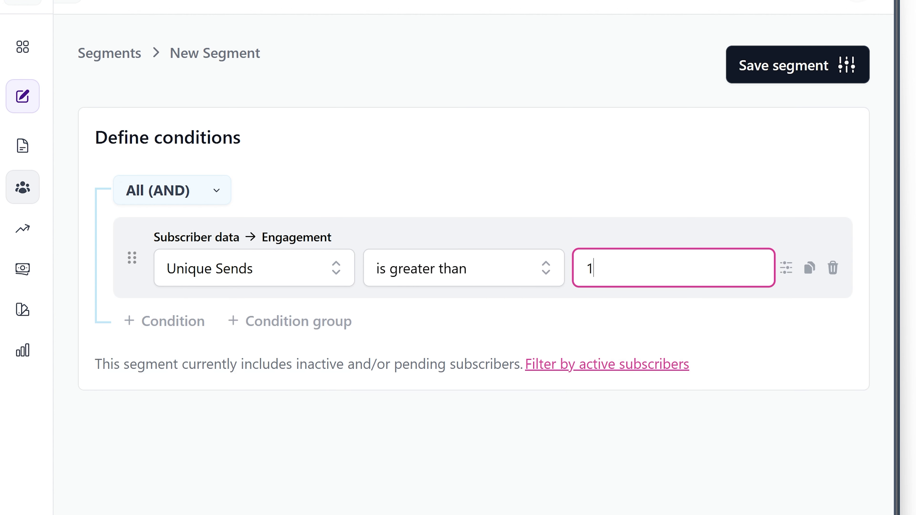
pyautogui.write('2')
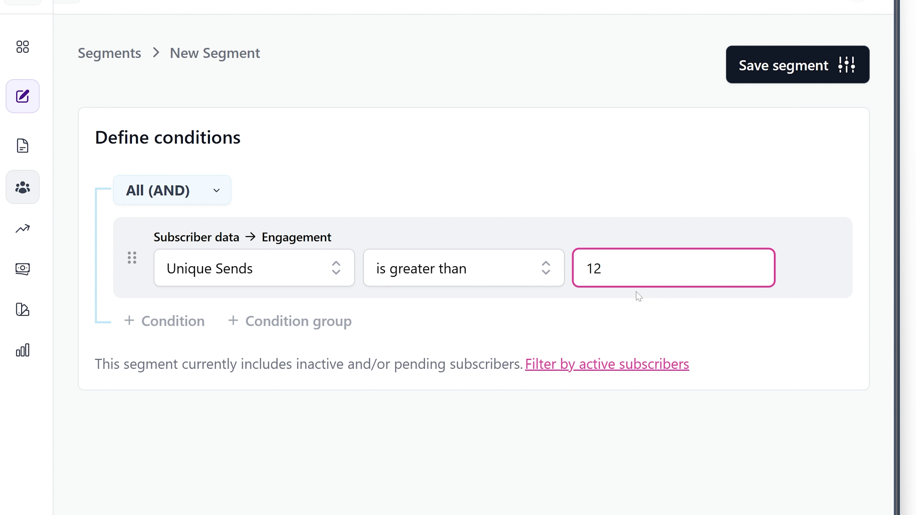
pyautogui.press('BackSpace')
pyautogui.press('BackSpace')
pyautogui.write('020')
pyautogui.press('Tab')
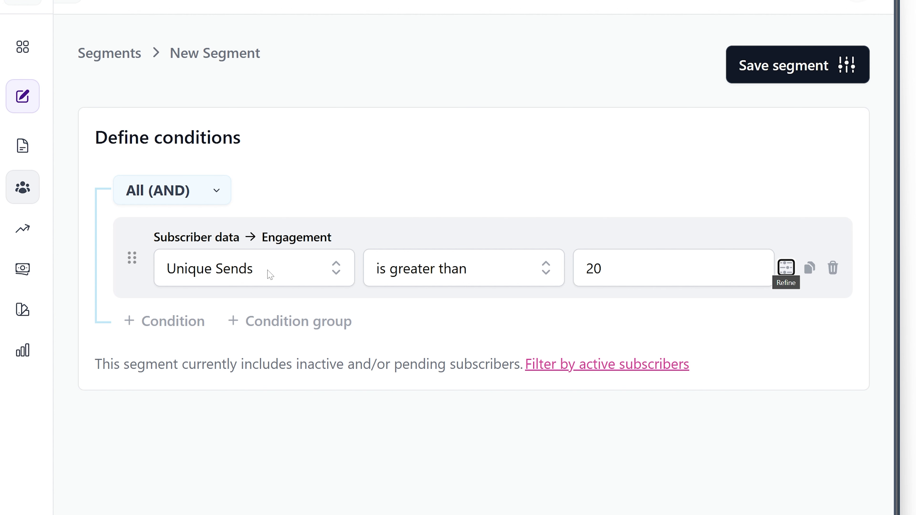
# - Add an attribute condition: Signup Date is before a relative date of 90 days ago
pyautogui.click(181, 317)
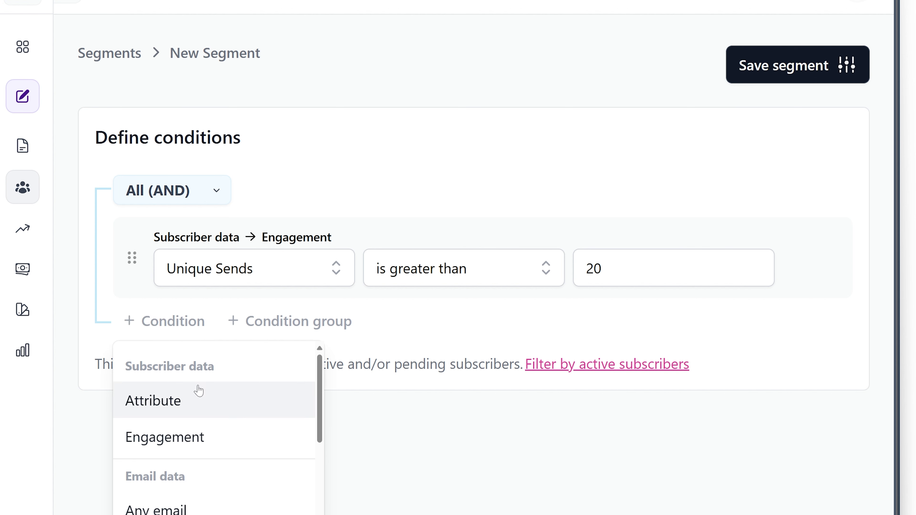
pyautogui.click(203, 411)
pyautogui.click(279, 361)
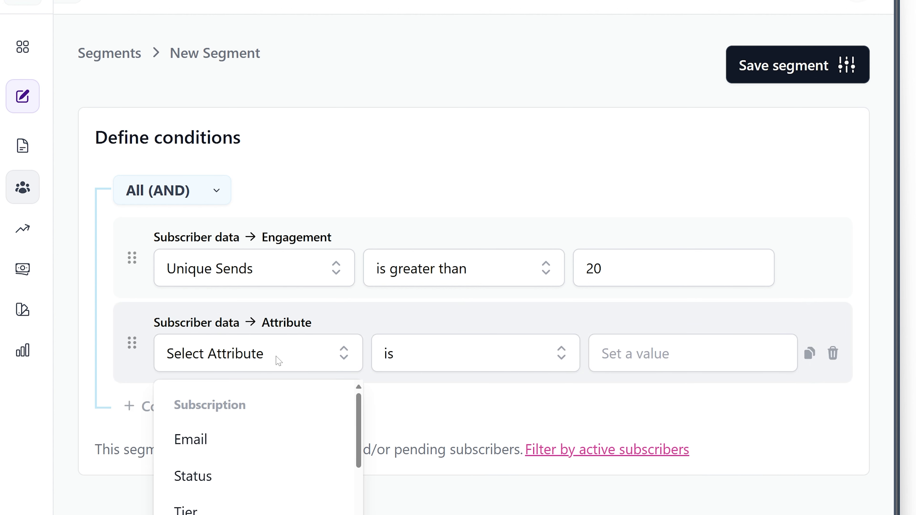
pyautogui.scroll(-2, 276, 436)
pyautogui.click(269, 489)
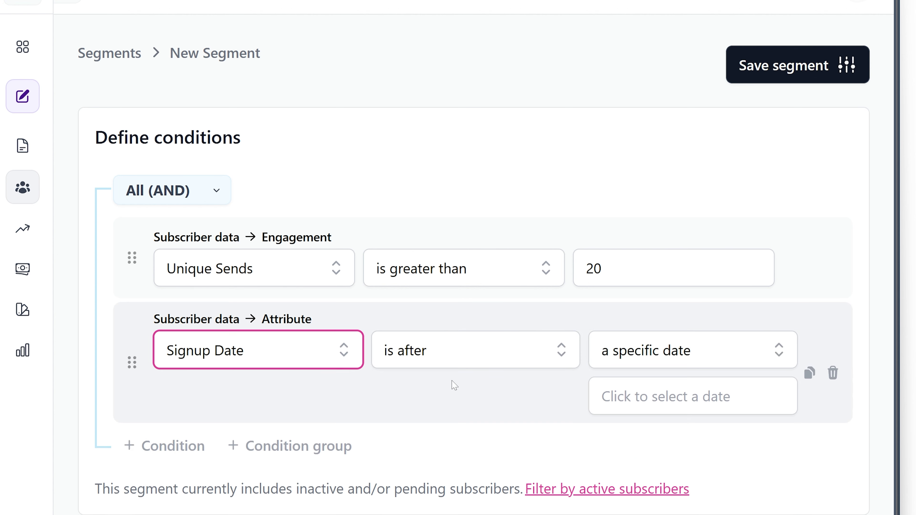
pyautogui.click(473, 363)
pyautogui.click(479, 494)
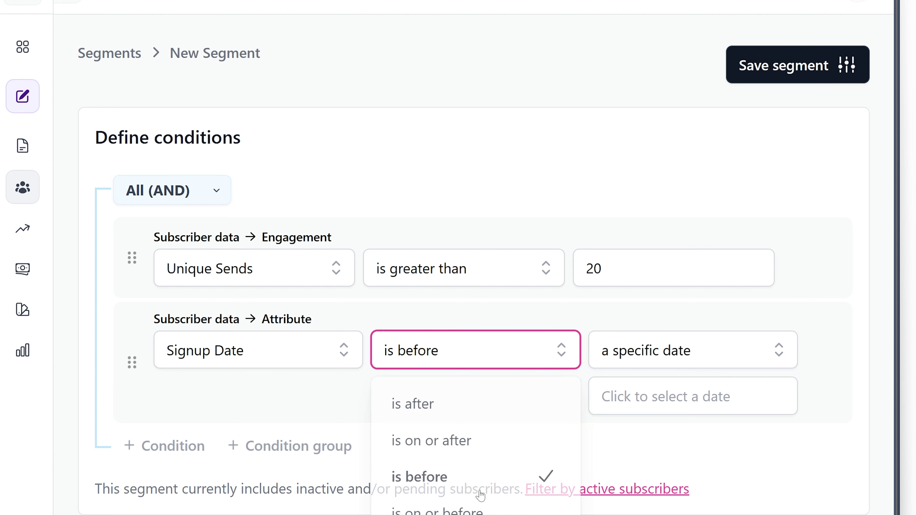
pyautogui.click(693, 350)
pyautogui.click(667, 440)
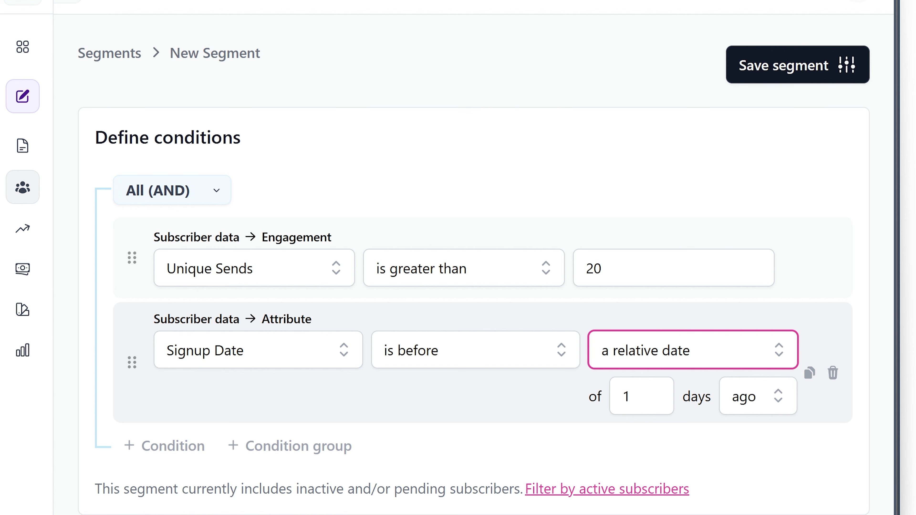
pyautogui.press('Tab')
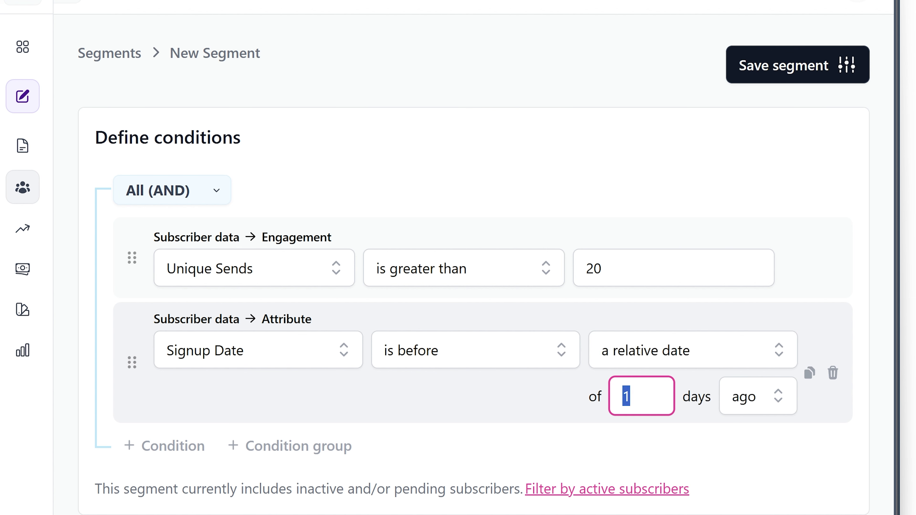
pyautogui.write('90')
pyautogui.press('Tab')
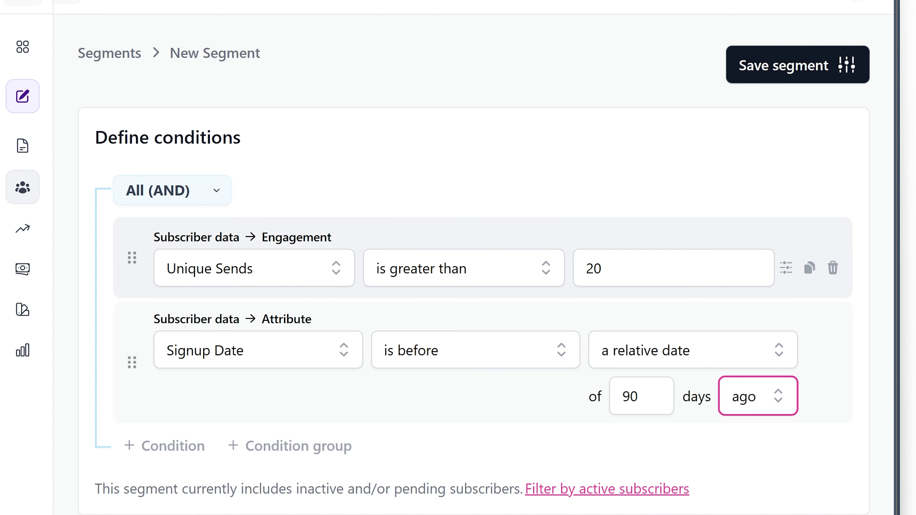
pyautogui.click(152, 461)
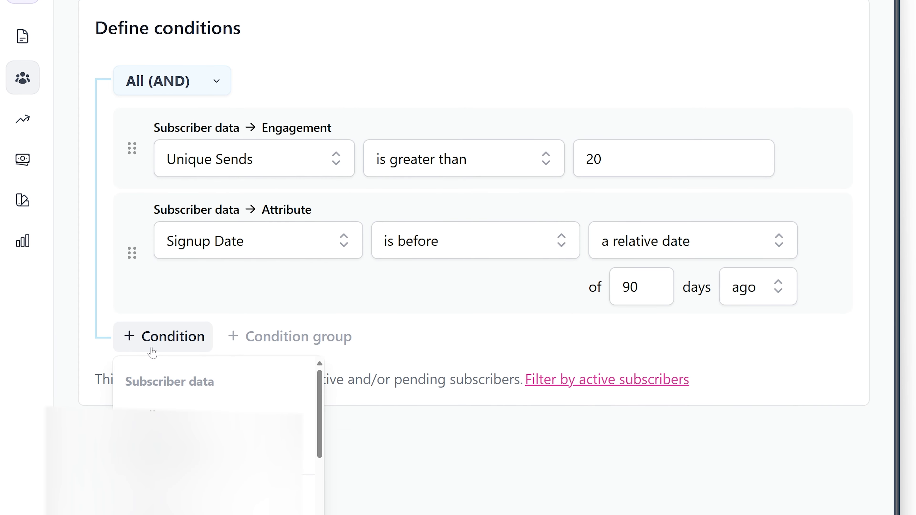
# - Add a third condition, Unique Opens is less than or equal to 0, then save the Unengaged segment
pyautogui.click(162, 403)
pyautogui.click(215, 363)
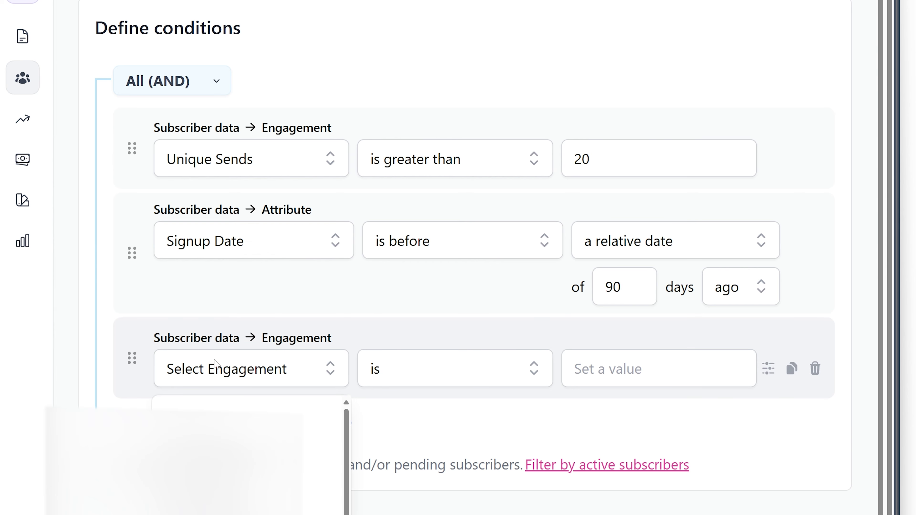
pyautogui.click(234, 415)
pyautogui.click(505, 335)
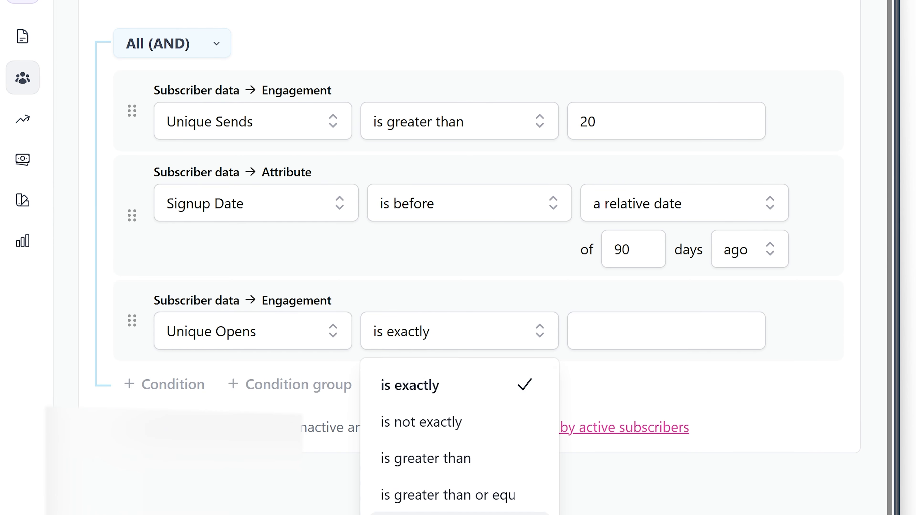
pyautogui.click(448, 514)
pyautogui.press('Tab')
pyautogui.write('0')
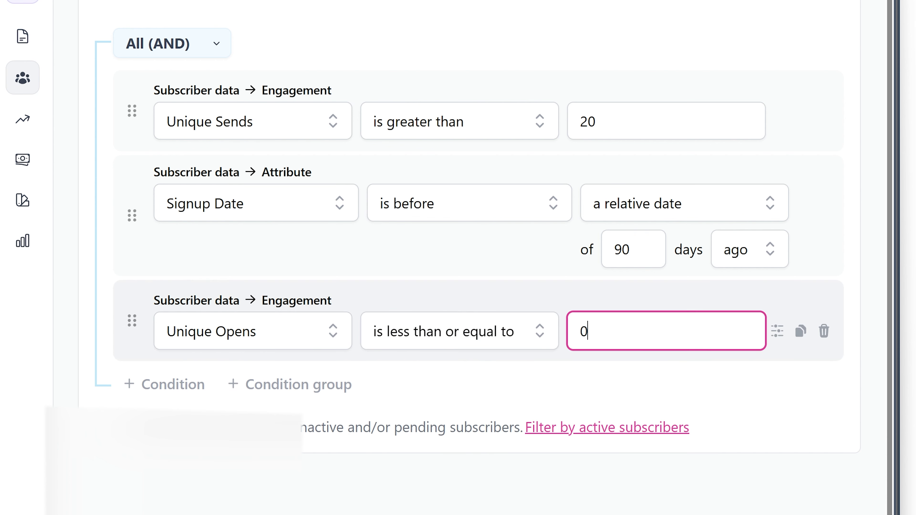
pyautogui.scroll(3, 565, 307)
pyautogui.click(767, 47)
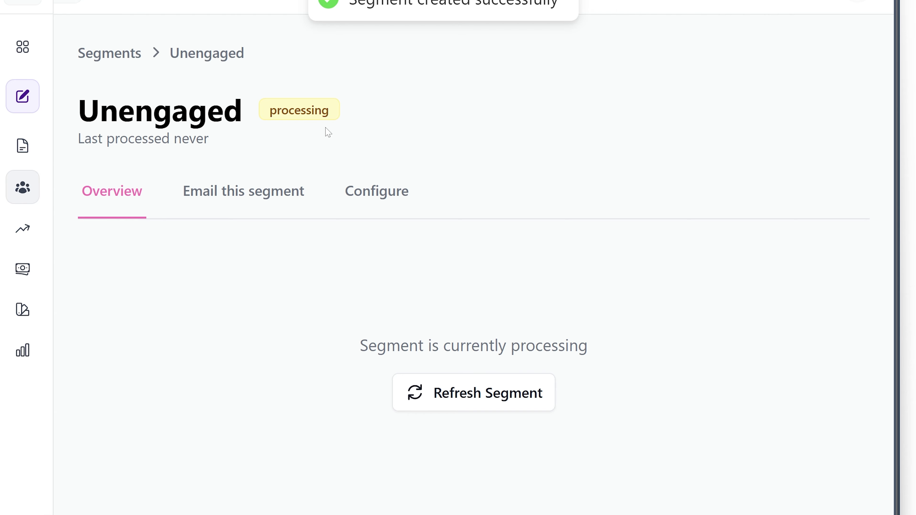
# - Refresh the Unengaged segment and scroll to its Subscribers table listing 2 of 2 results
pyautogui.click(487, 387)
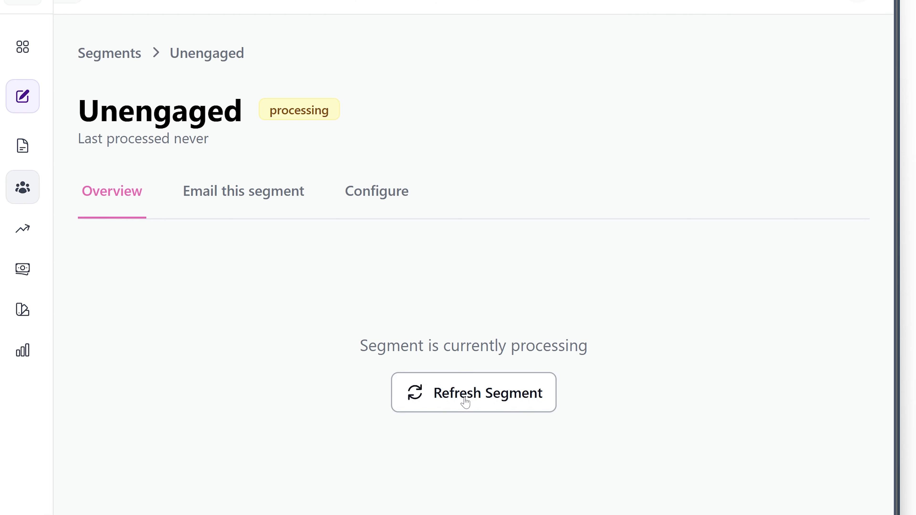
pyautogui.scroll(-5, 466, 384)
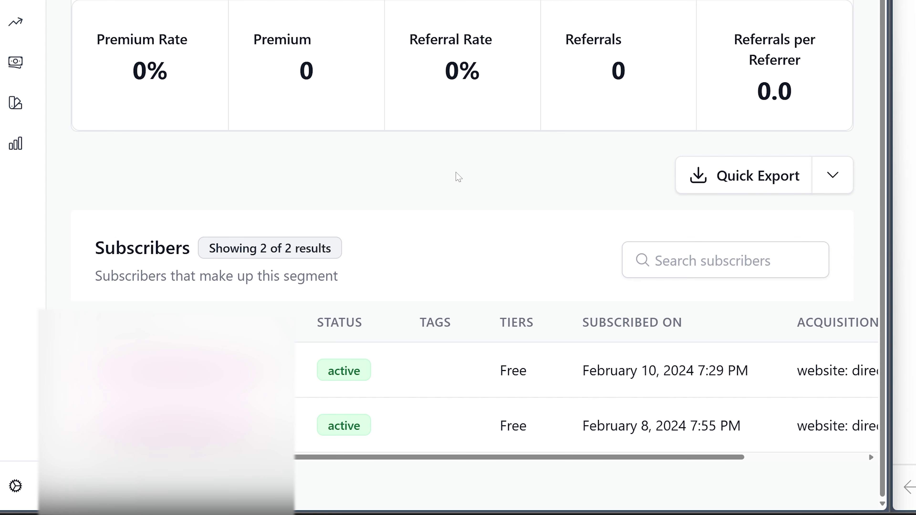
pyautogui.hscroll(3, 421, 289)
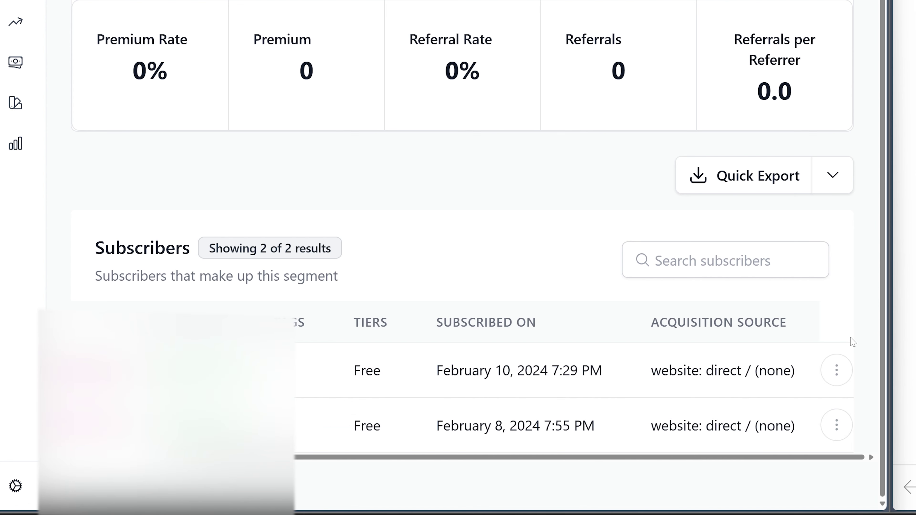
# - Unsubscribe both segment subscribers one after the other, confirming each unsubscribe dialog
pyautogui.press('Tab')
pyautogui.press('Tab')
pyautogui.press('Return')
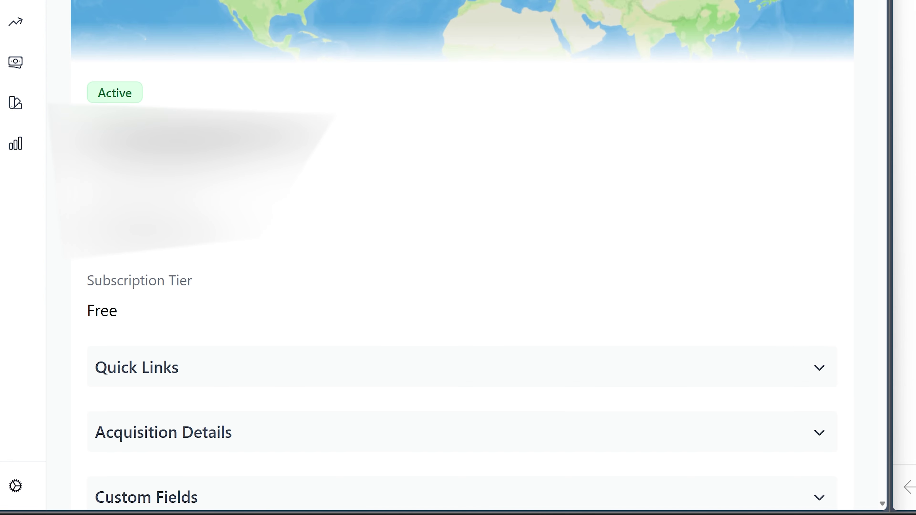
pyautogui.press('Return')
pyautogui.click(626, 195)
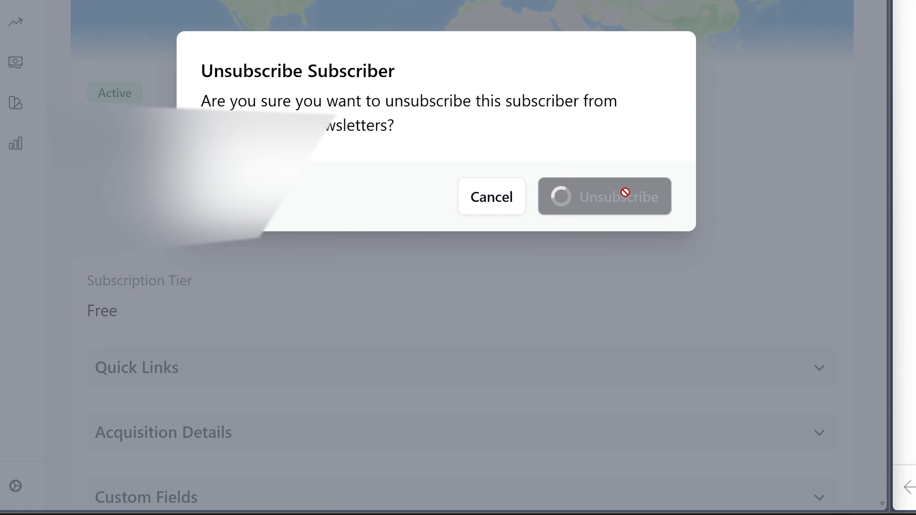
pyautogui.hotkey('alt', 'Left')
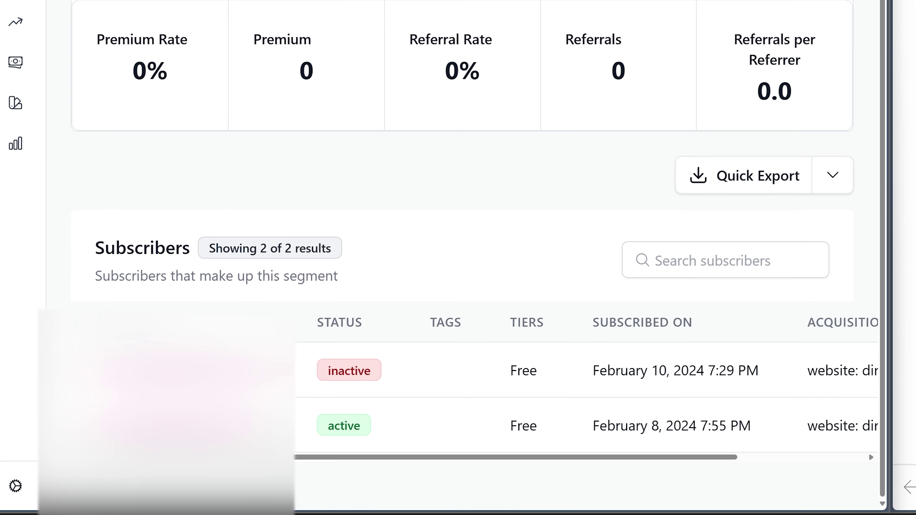
pyautogui.click(868, 451)
pyautogui.press('Return')
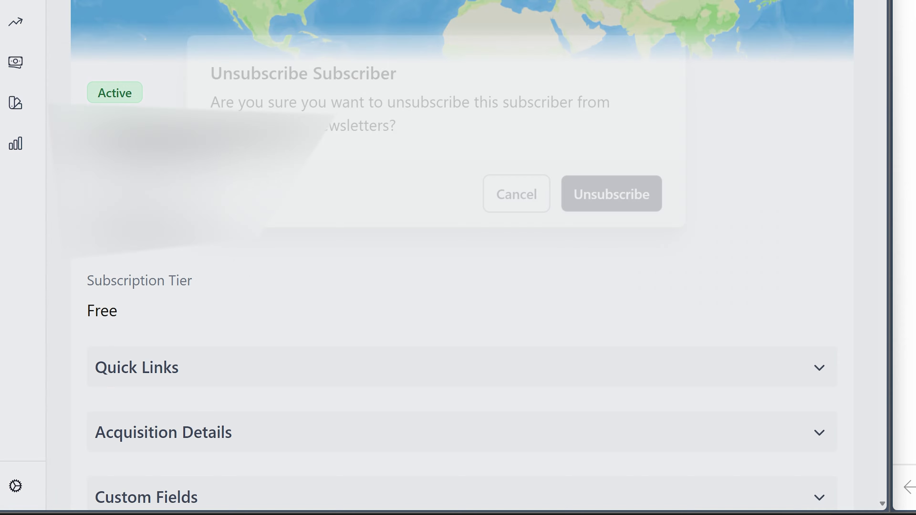
pyautogui.click(627, 193)
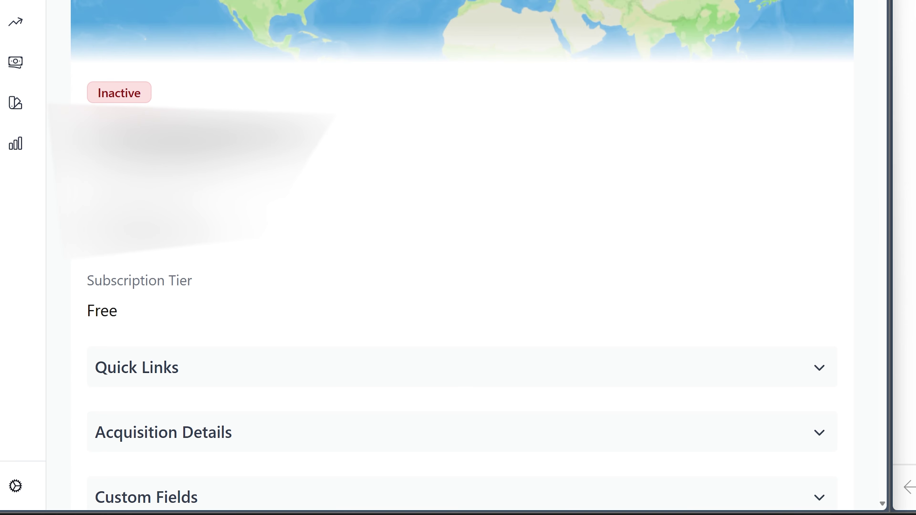
pyautogui.hotkey('alt', 'Left')
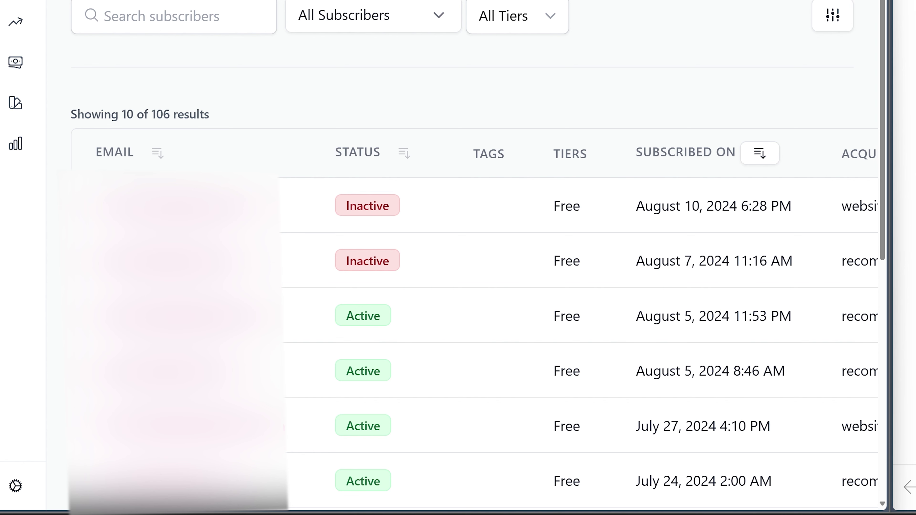
# - Go back to the publication dashboard, now showing 79 active subscribers
pyautogui.hotkey('alt', 'Left')
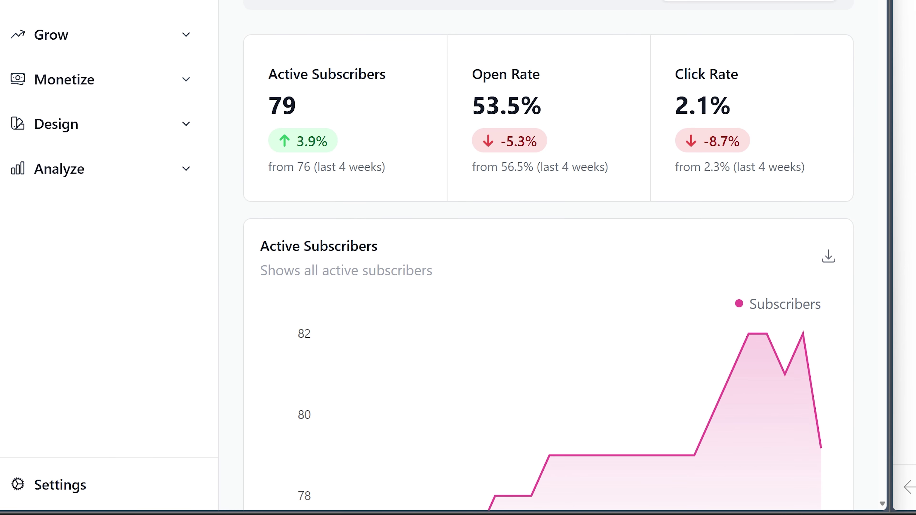